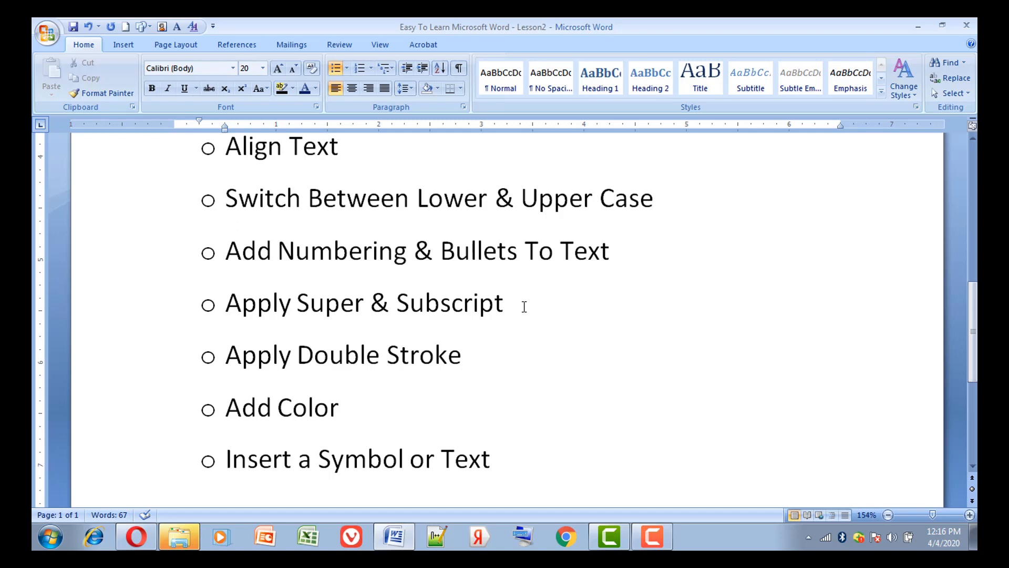
Append "X2" to the "Apply Super & Subscript" line and format its 2 first as superscript, finally as subscript
text(x)
key(BackSpace)
text(X2)
click(524, 303)
drag(529, 314, 532, 315)
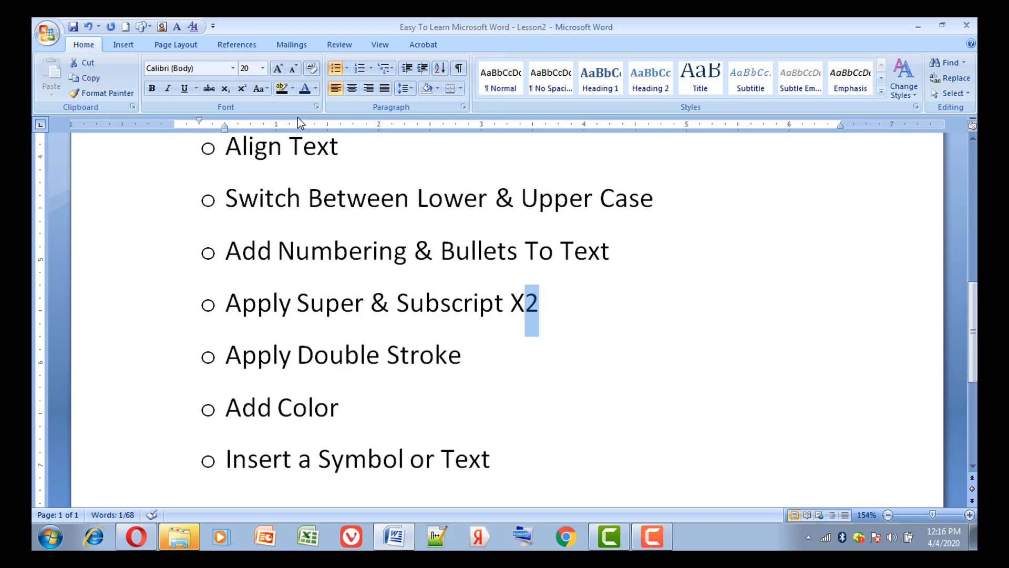
click(247, 91)
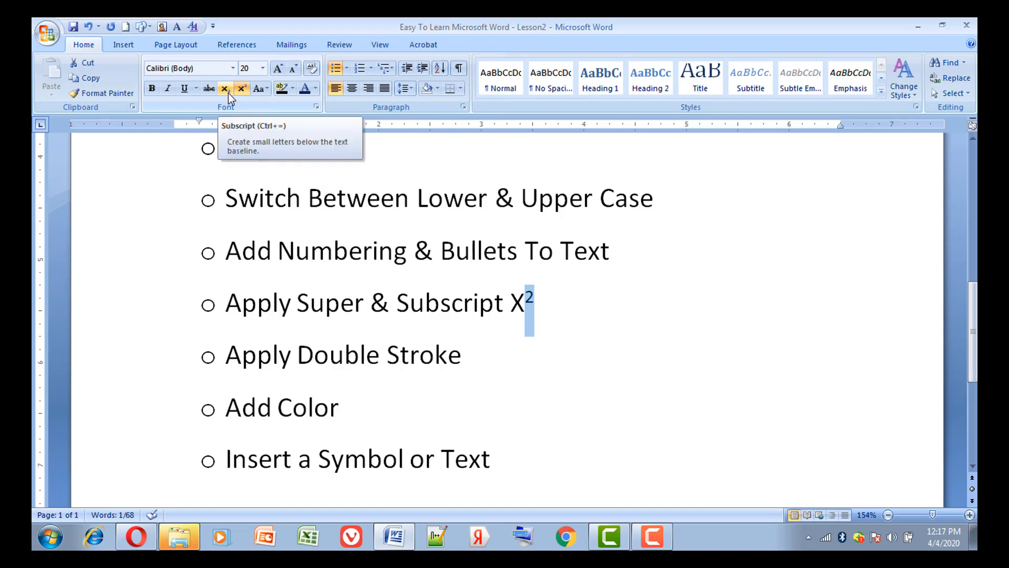
click(228, 93)
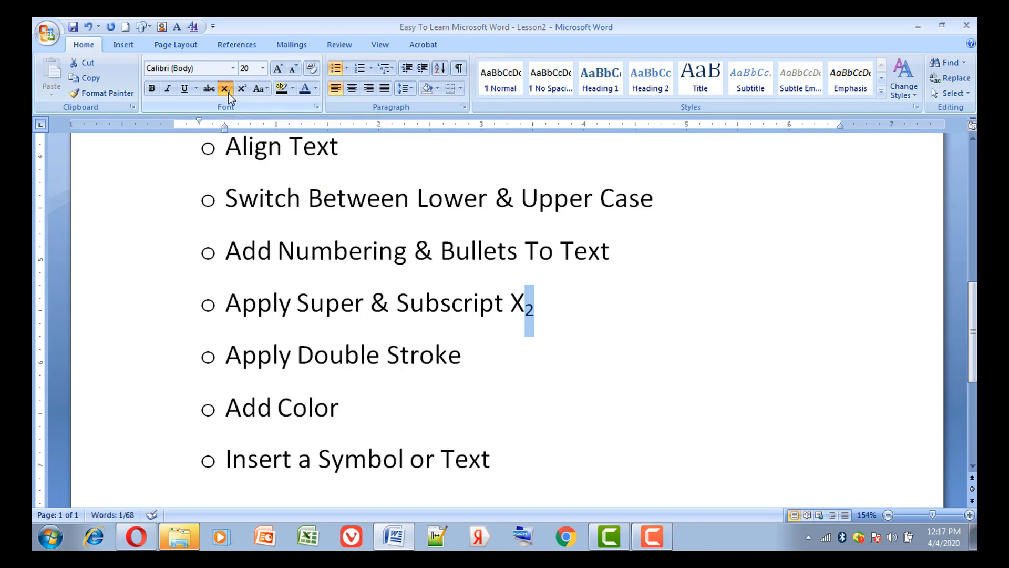
Append "N" to the "Apply Double Stroke" line and apply the Double strikethrough effect to that letter
click(521, 355)
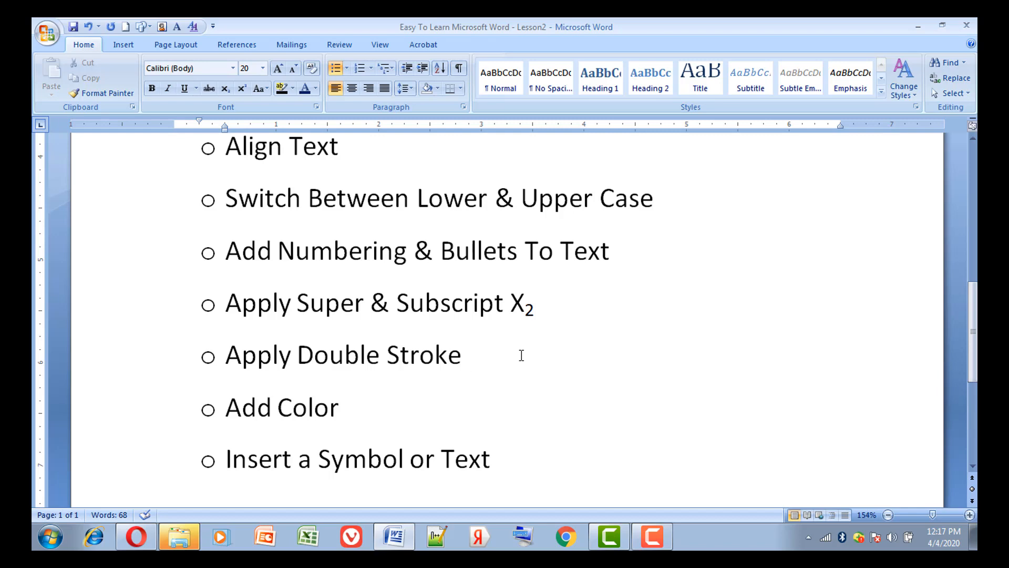
text(N)
click(470, 357)
drag(470, 357, 486, 359)
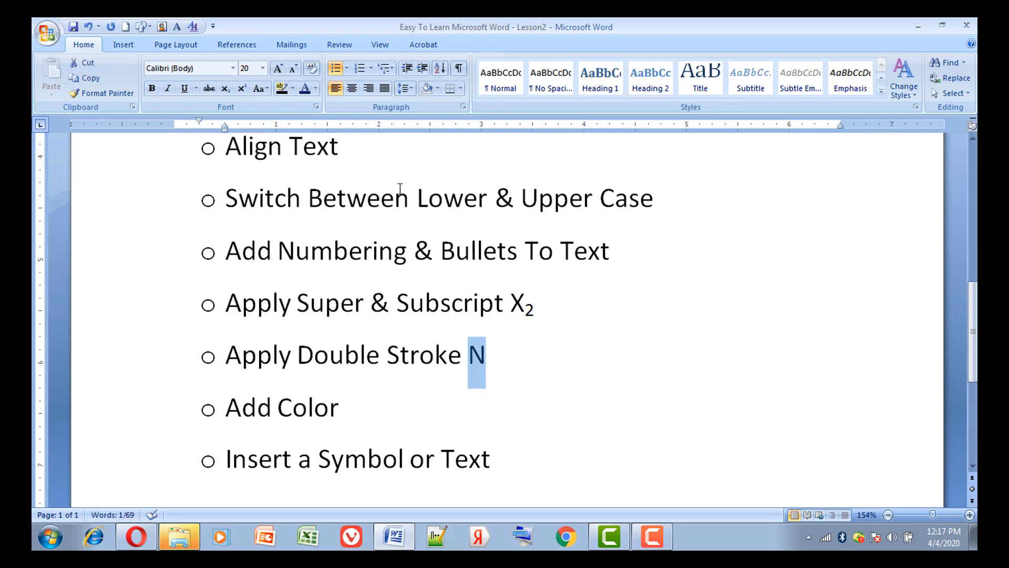
click(317, 108)
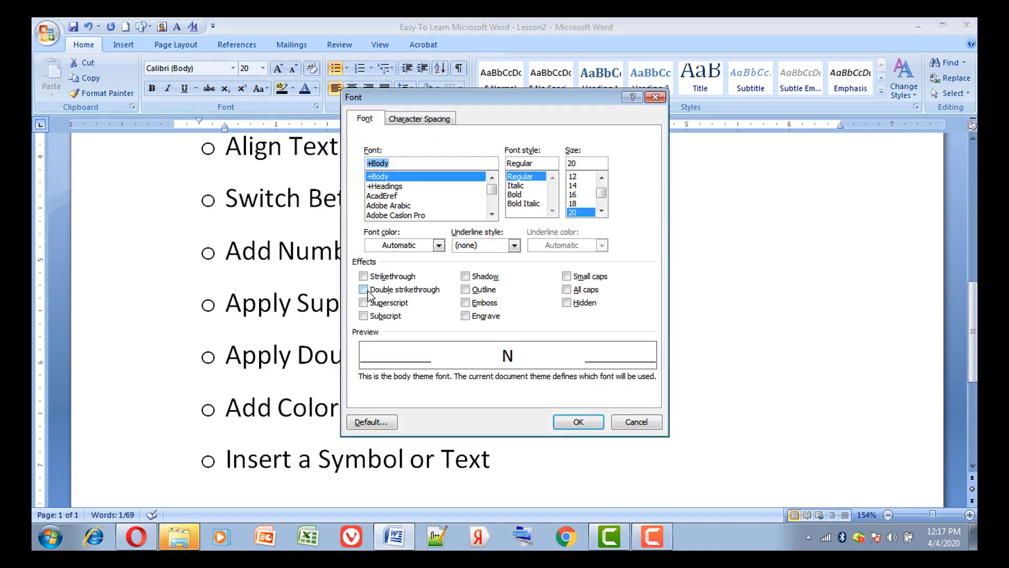
click(365, 290)
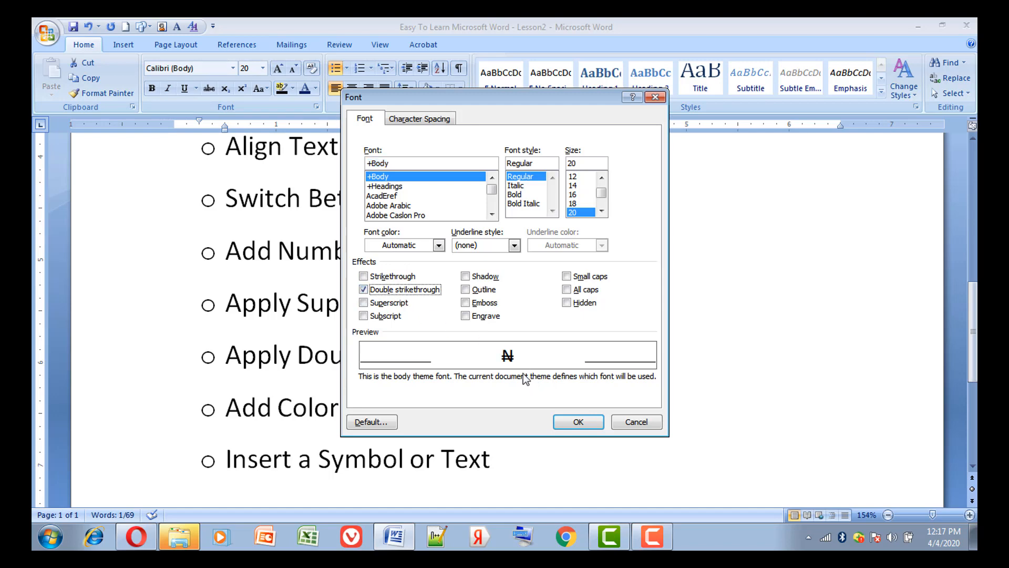
click(578, 422)
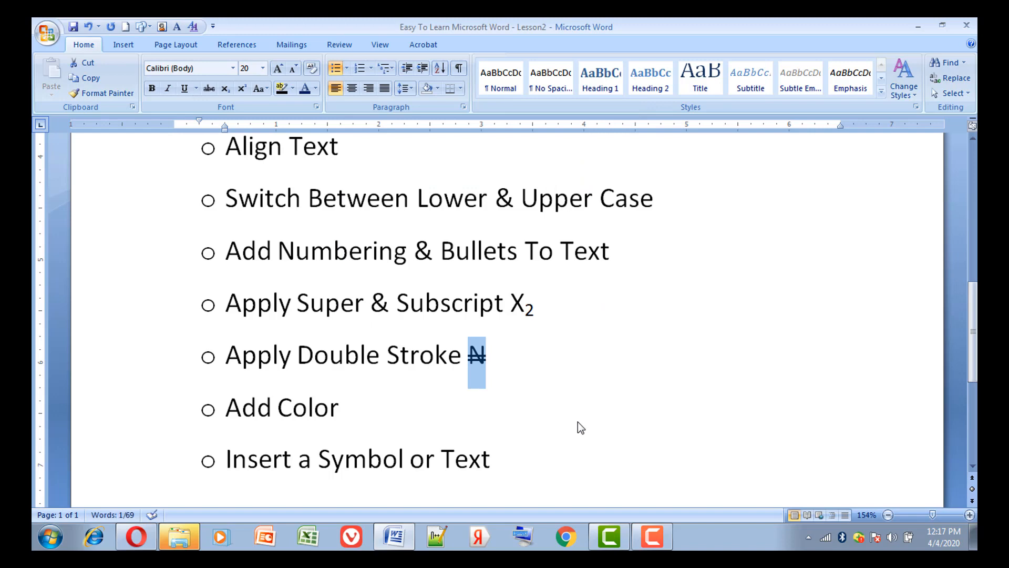
click(578, 421)
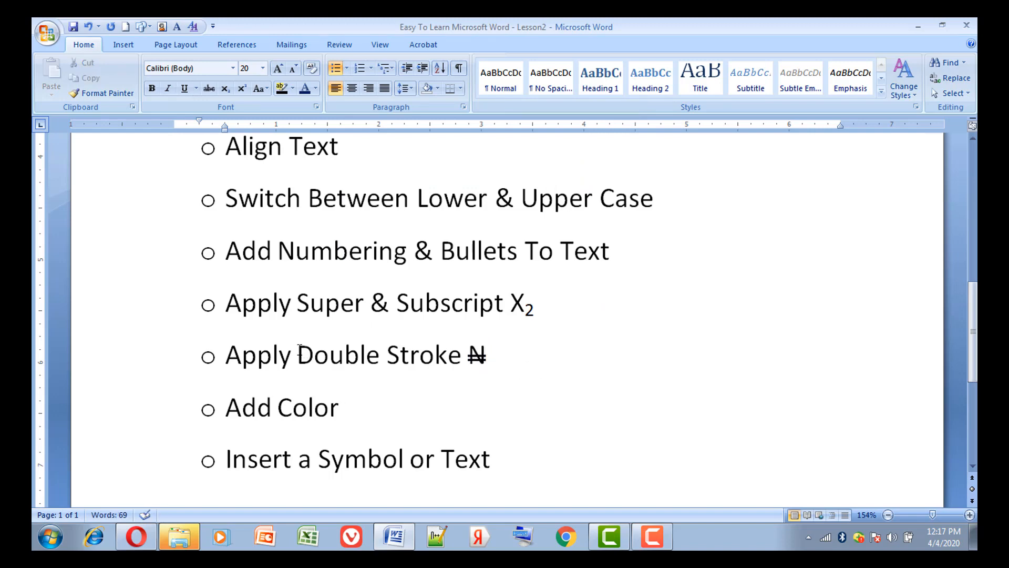
Apply the Double strikethrough effect to the letter D of "Double" in the "Apply Double Stroke" line
drag(298, 355, 315, 358)
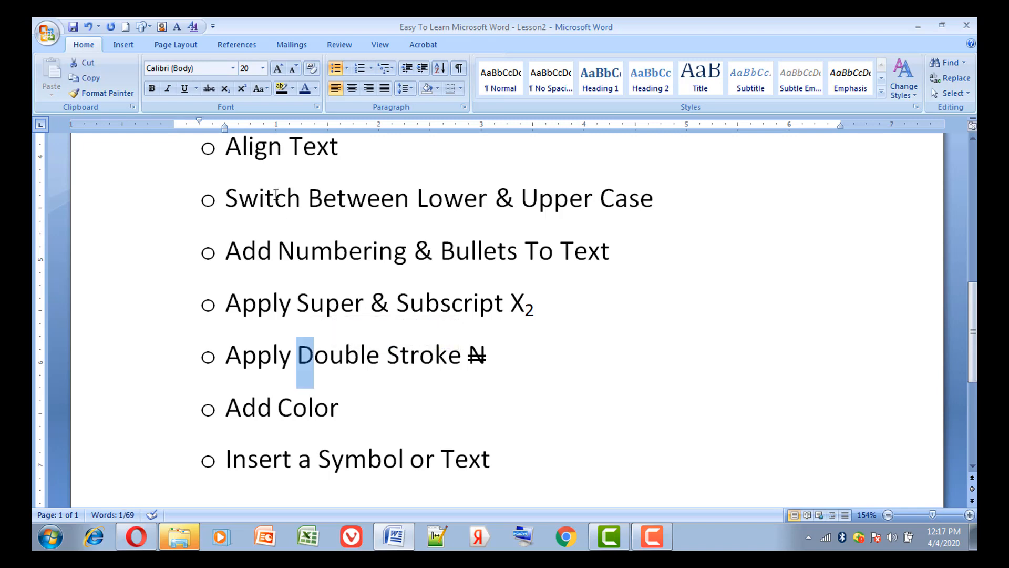
click(317, 107)
click(364, 290)
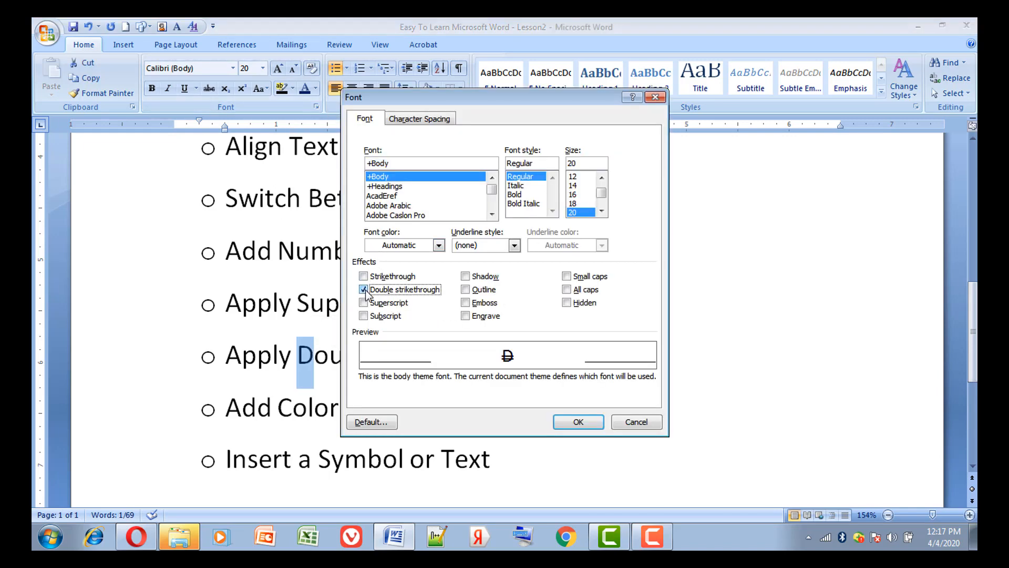
click(578, 421)
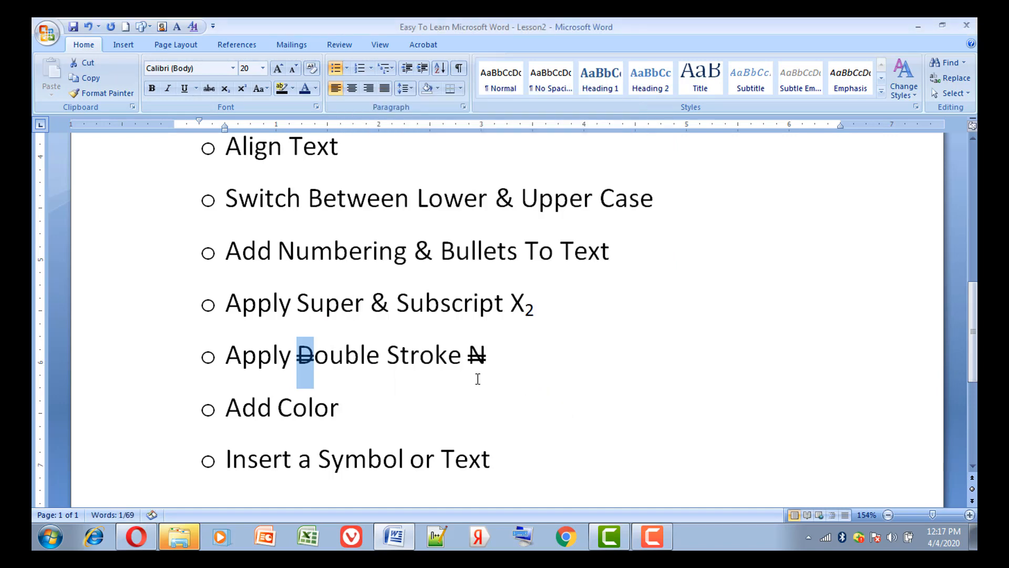
click(467, 381)
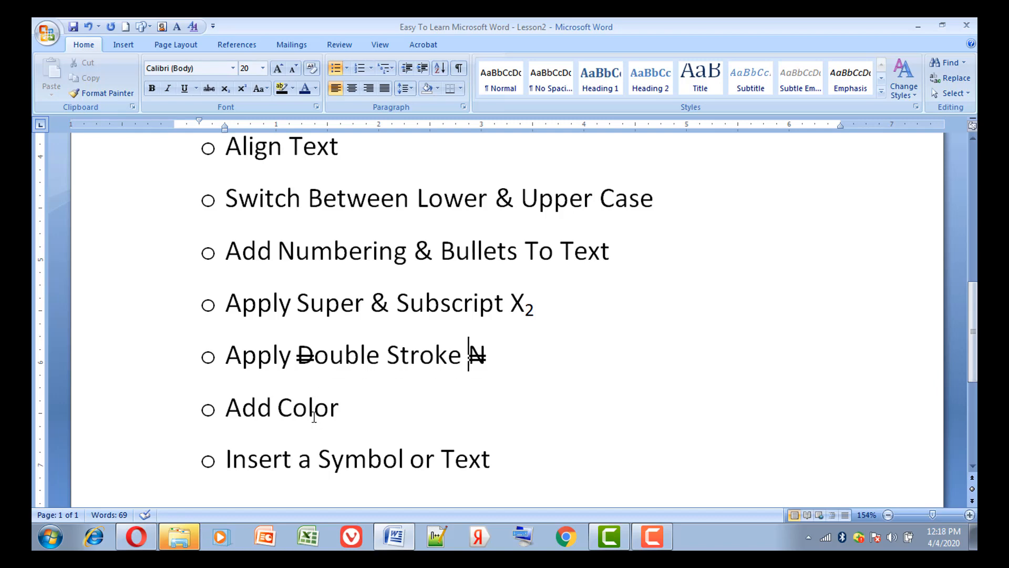
Set the font color of the word "Color" in the "Add Color" line to standard red
drag(280, 407, 339, 419)
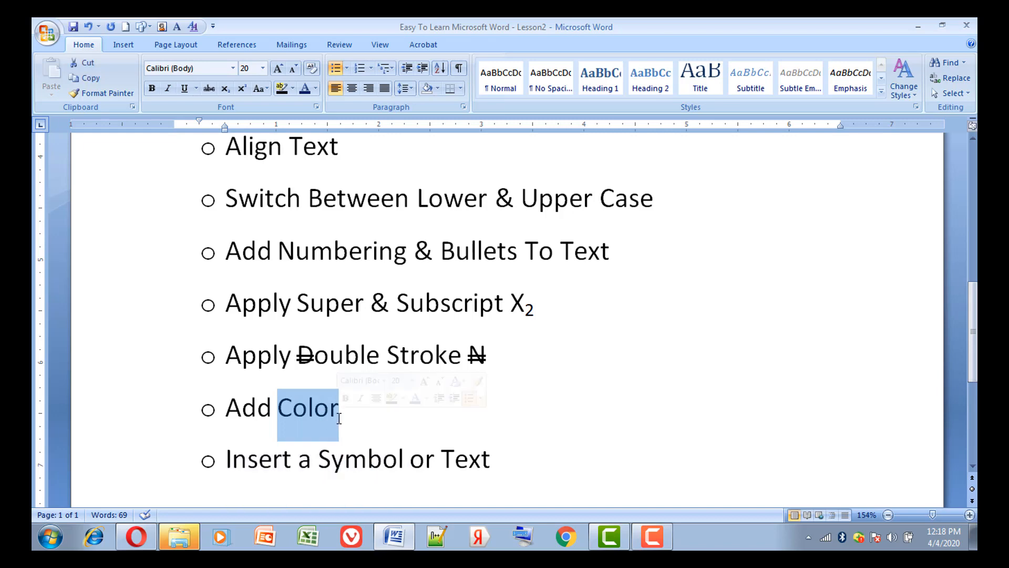
click(316, 90)
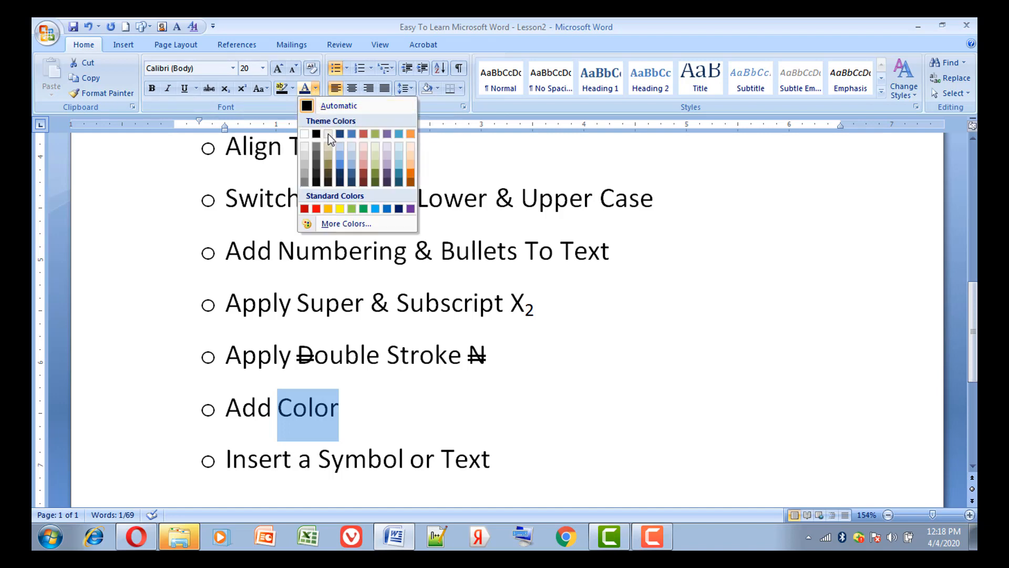
click(317, 209)
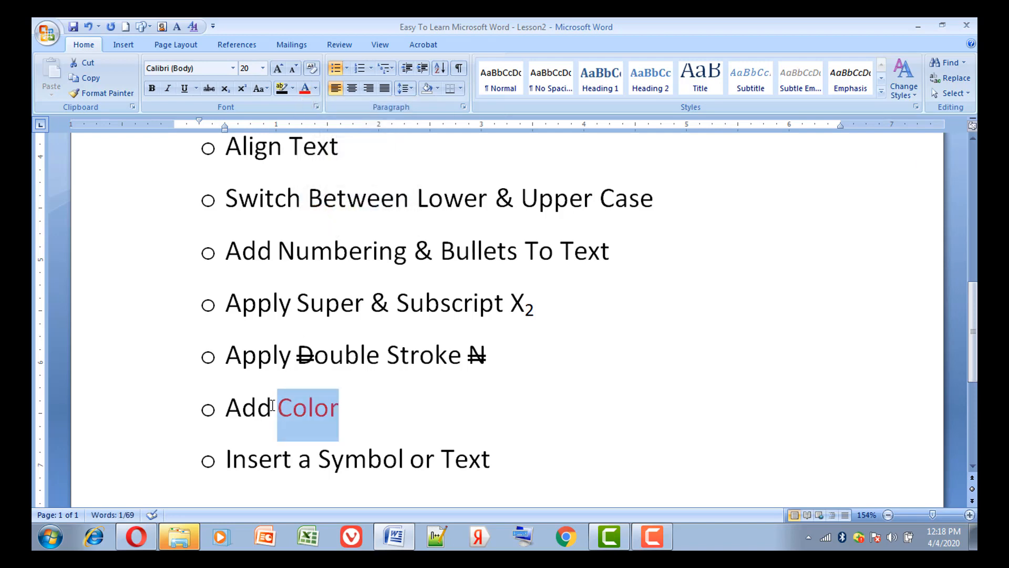
Set the font color of the word "Add" in the "Add Color" line to standard blue
drag(273, 405, 226, 405)
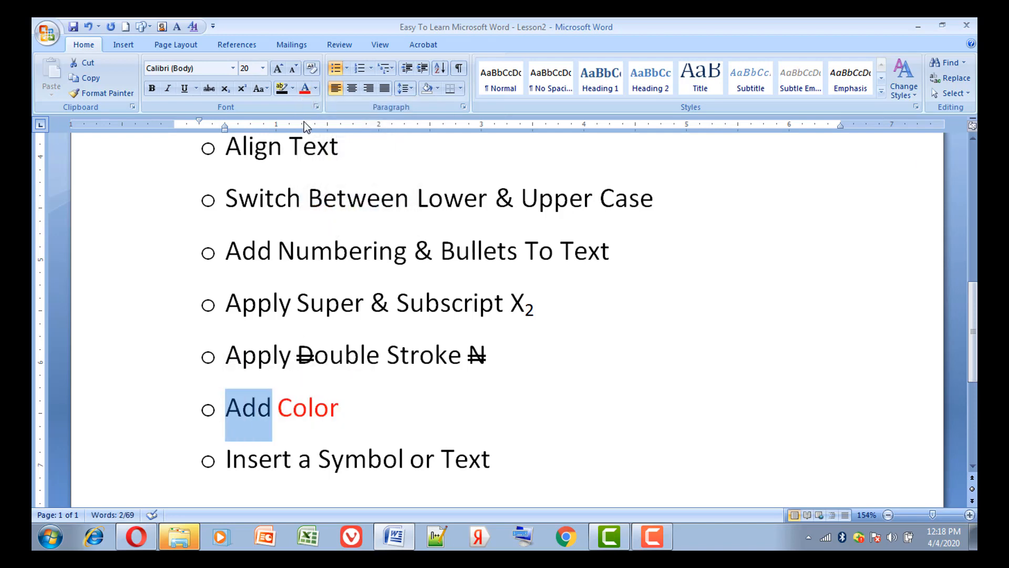
click(316, 89)
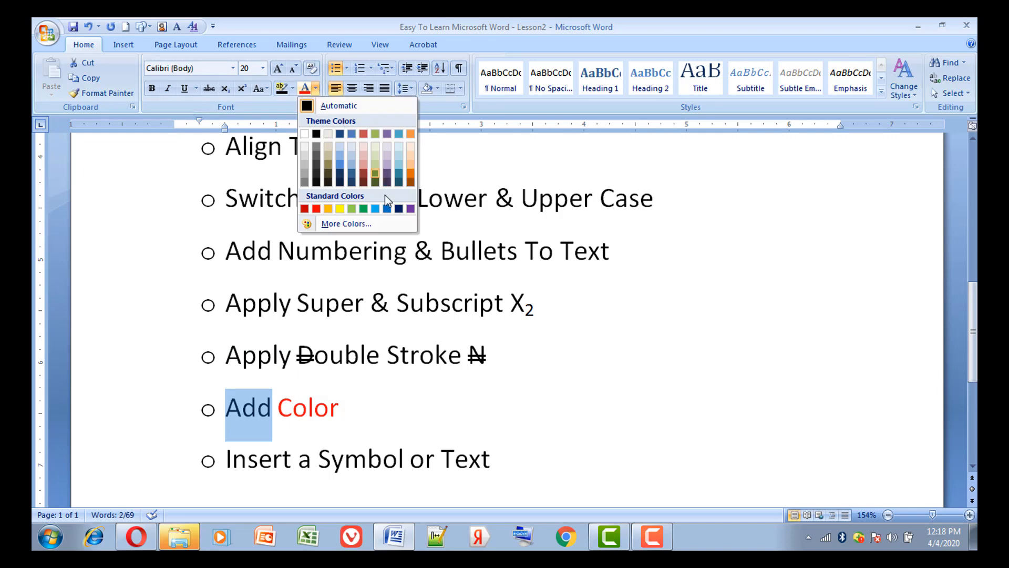
click(388, 208)
click(428, 405)
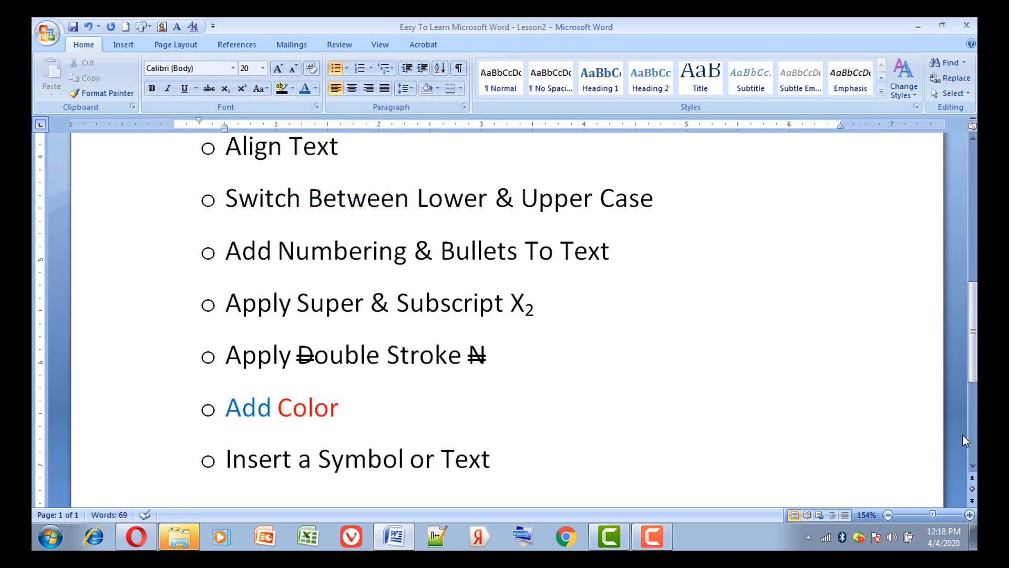
Insert the symbols ¥ and ≤ at the end of the "Insert a Symbol or Text" line
click(973, 466)
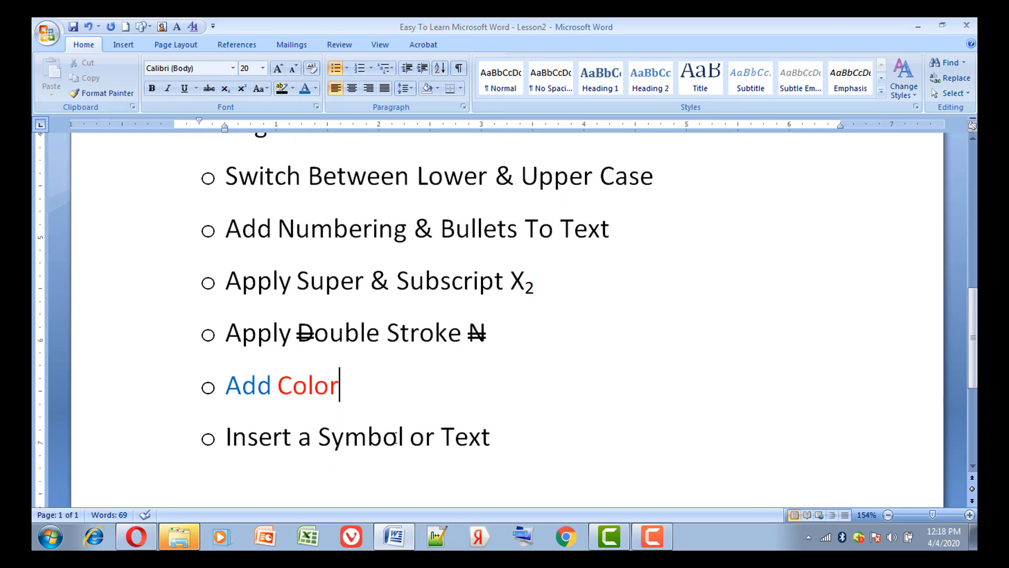
click(506, 444)
click(128, 43)
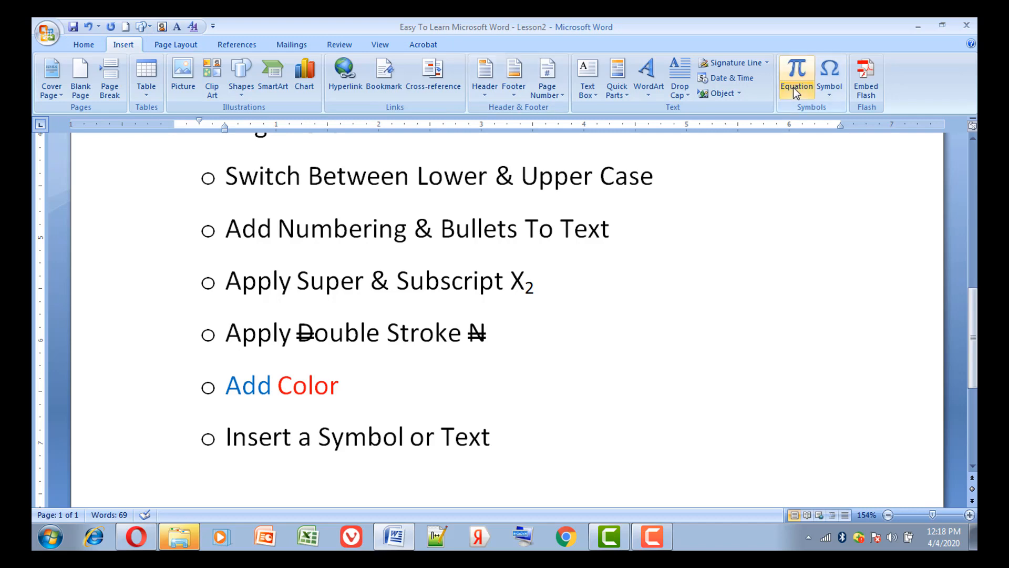
click(828, 98)
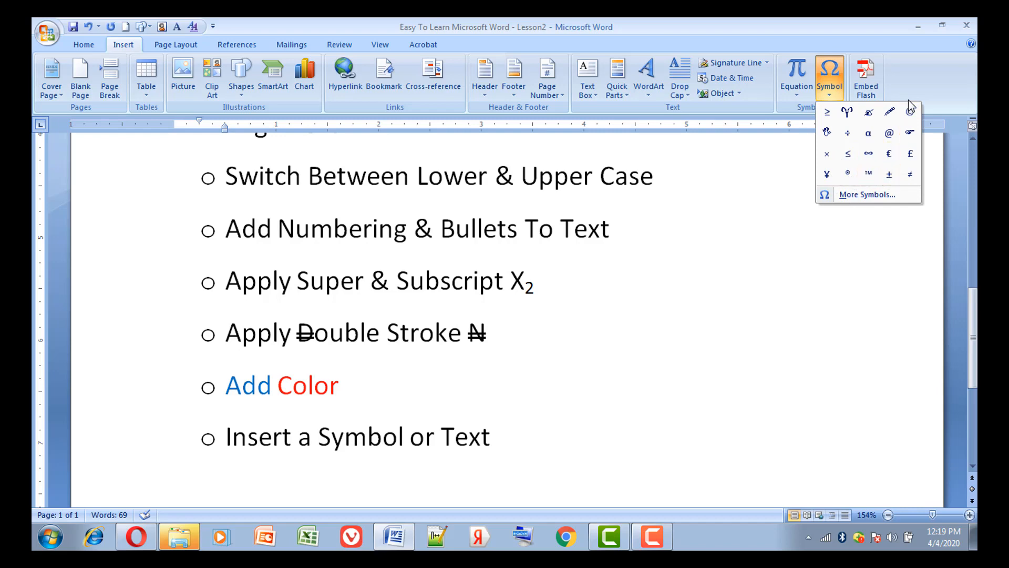
click(829, 175)
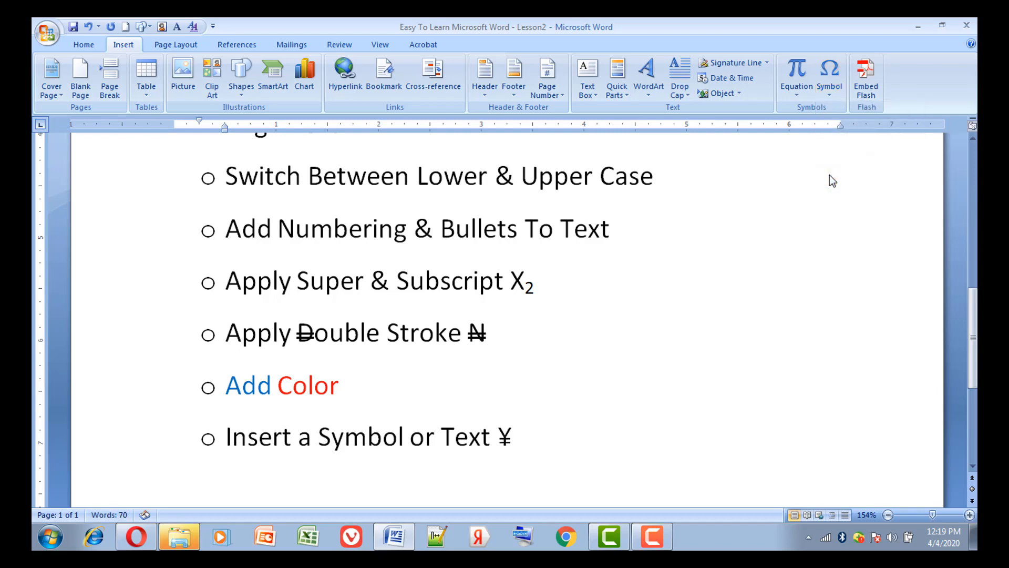
click(832, 78)
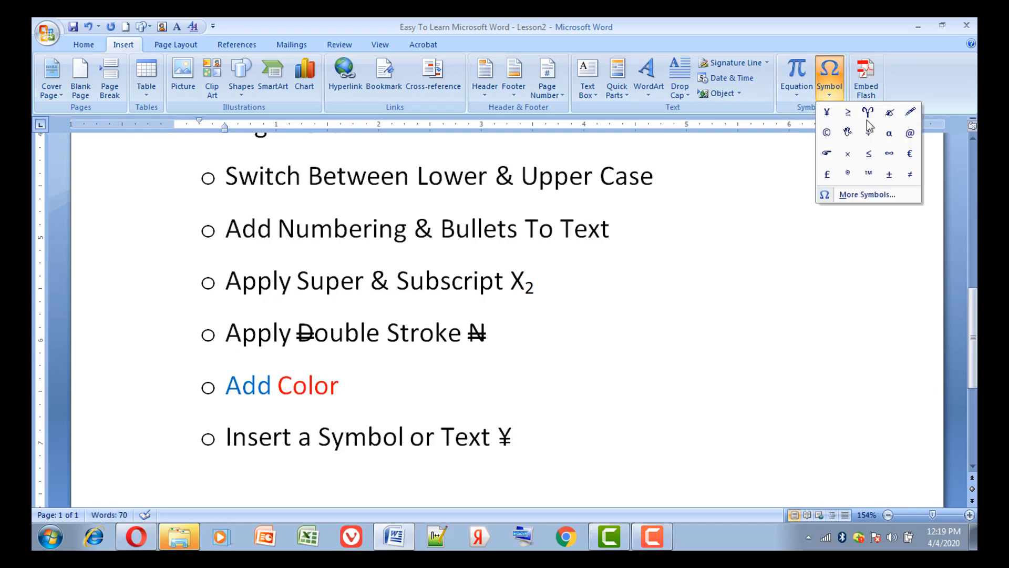
click(868, 154)
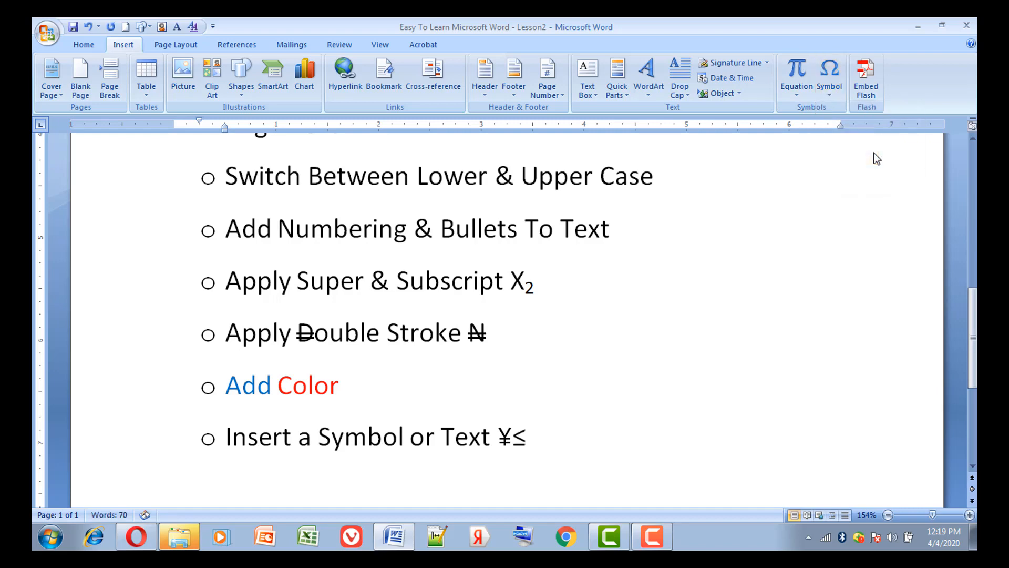
Insert the built-in Area of Circle equation after the ≤ symbol in the "Insert a Symbol or Text" line
click(799, 93)
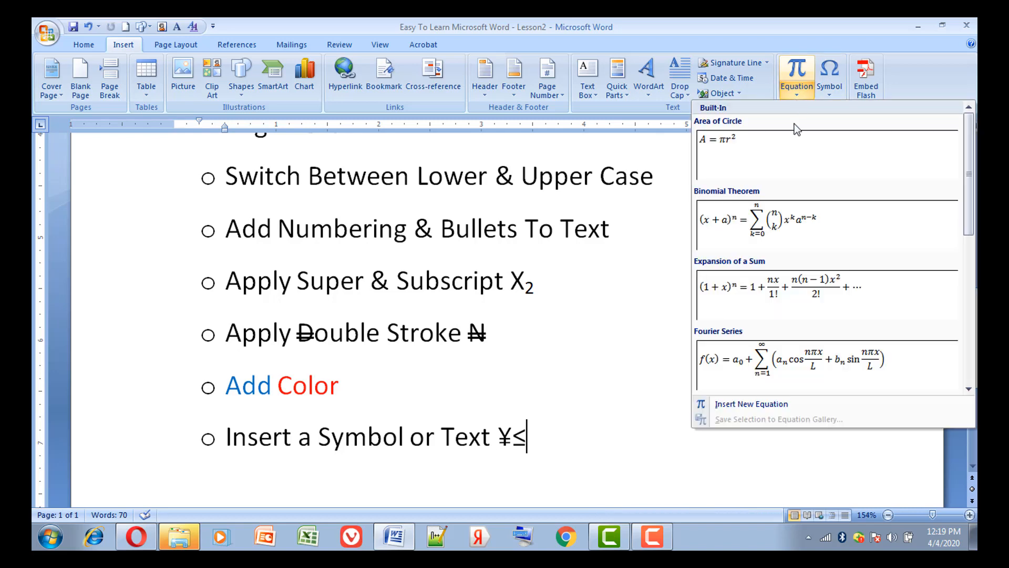
click(726, 153)
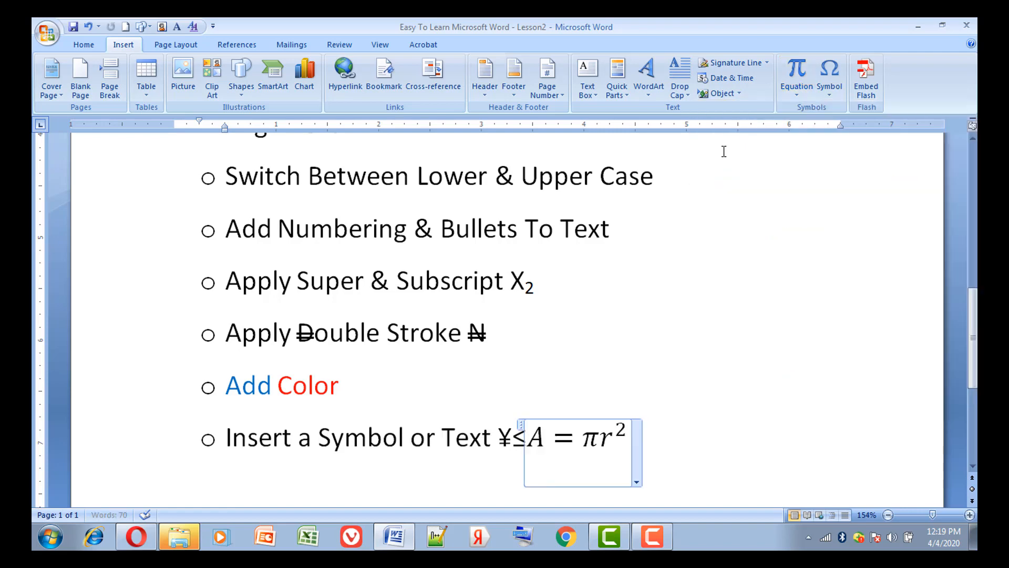
click(724, 430)
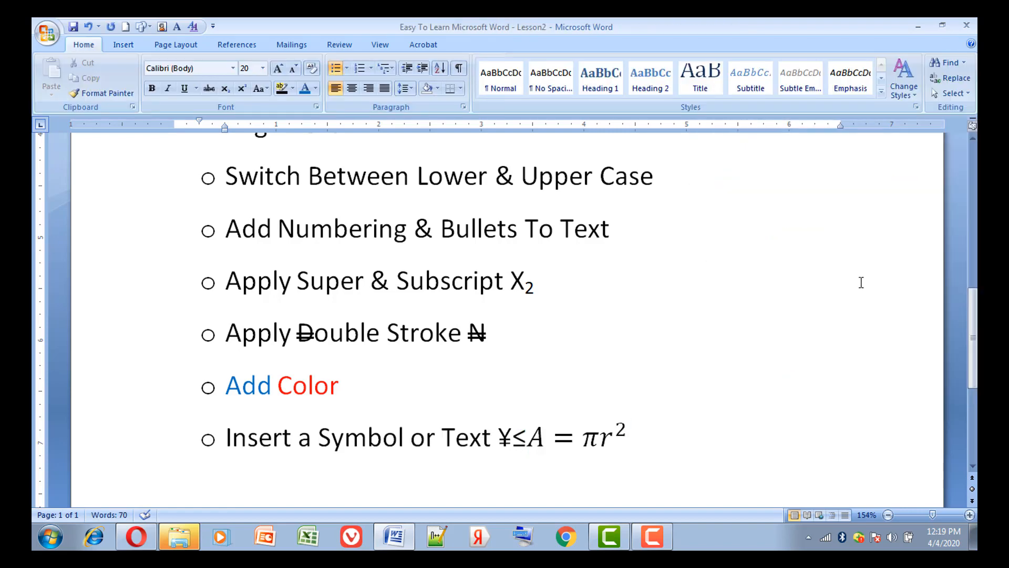
Justify the "Font Size & Type" line near the start of the "Working With Text:" list
key(Up)
key(Up)
key(Up)
key(Up)
key(Up)
key(Up)
key(Up)
key(Up)
key(Up)
key(Up)
key(Down)
key(Down)
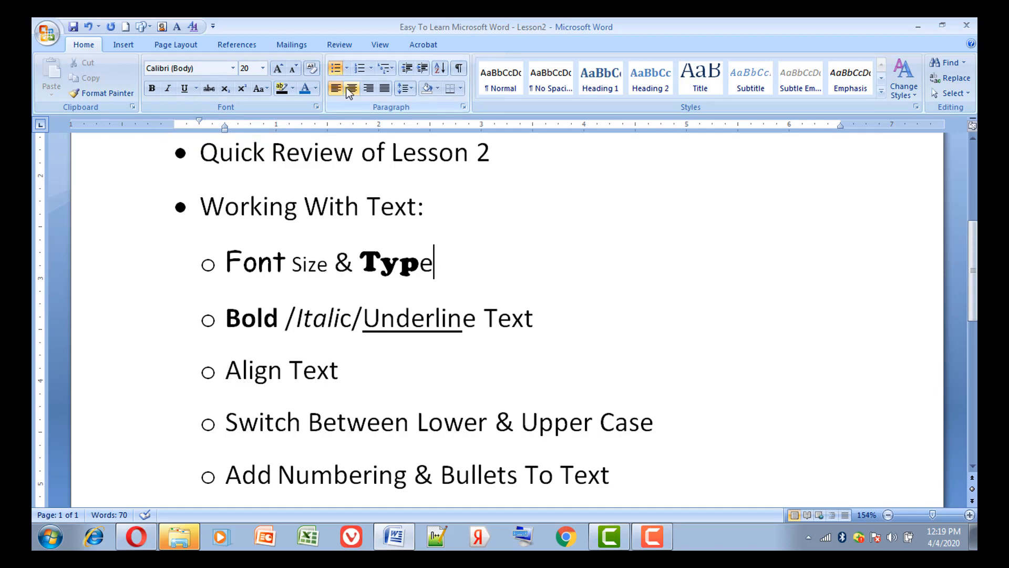
click(383, 90)
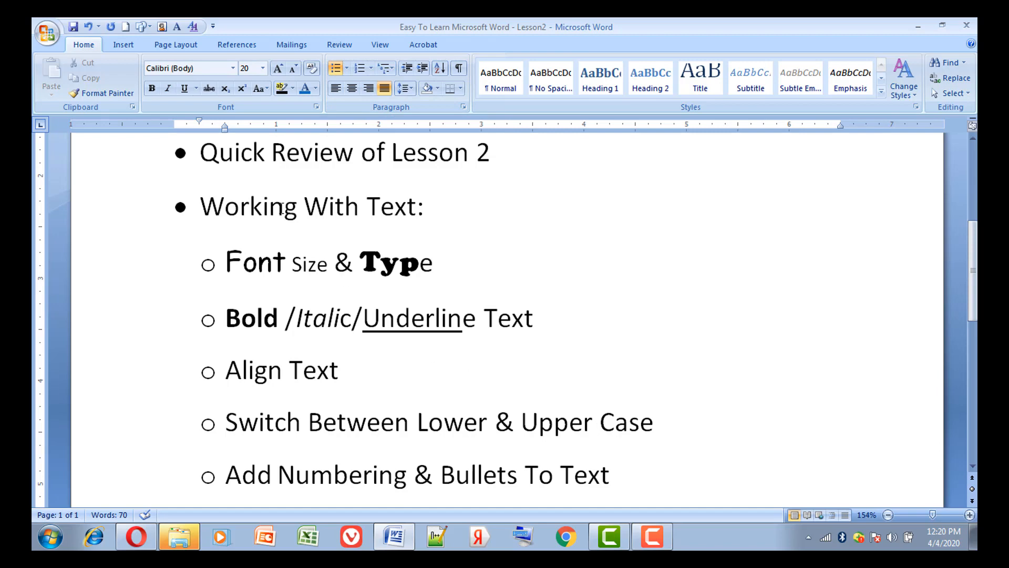
click(266, 87)
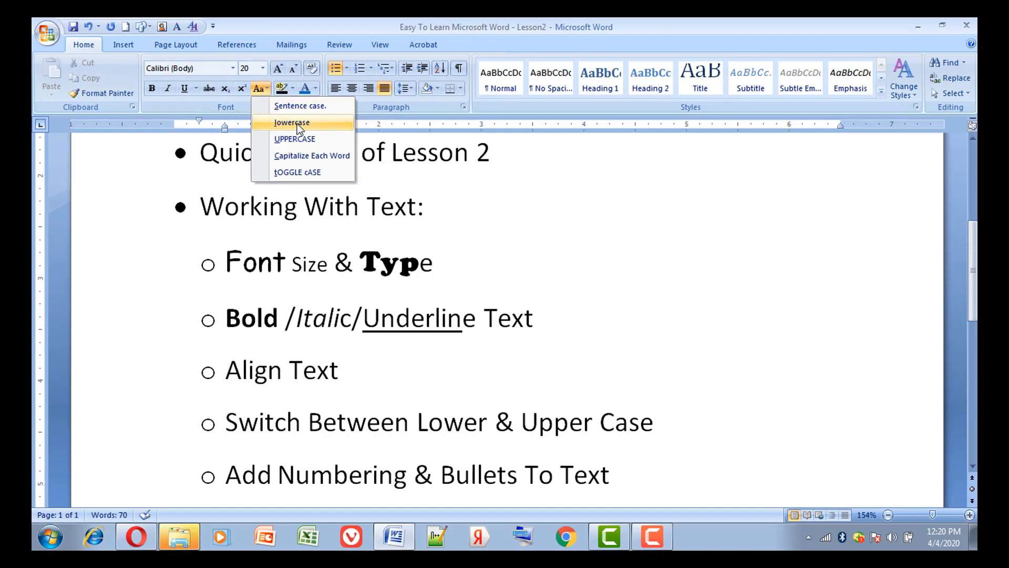
click(403, 228)
click(488, 495)
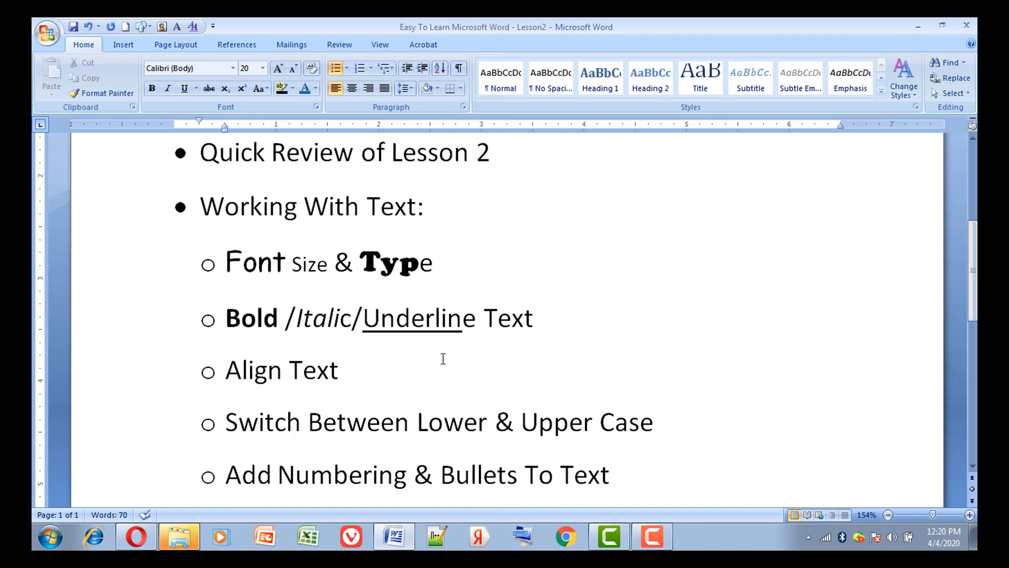
Convert the "Quick Review of Lesson 2" and "Working With Text:" bullets to a numbered list (1., 2.)
drag(203, 152, 259, 232)
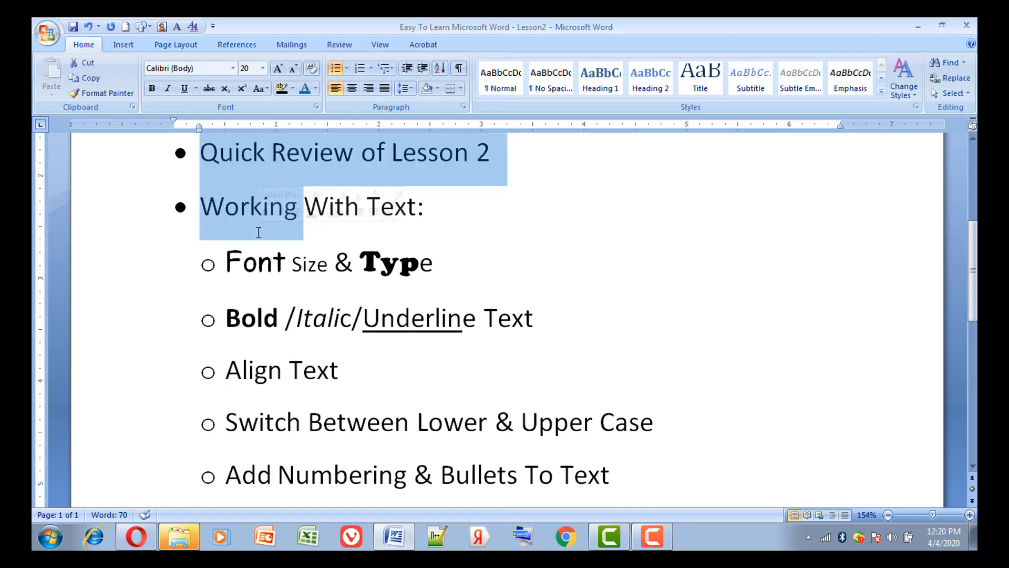
click(345, 69)
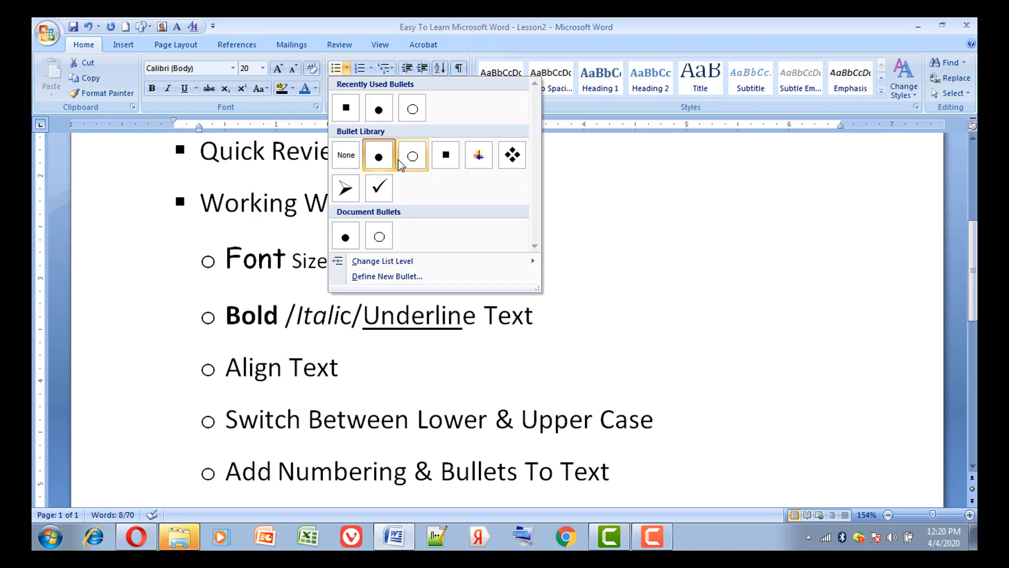
click(360, 68)
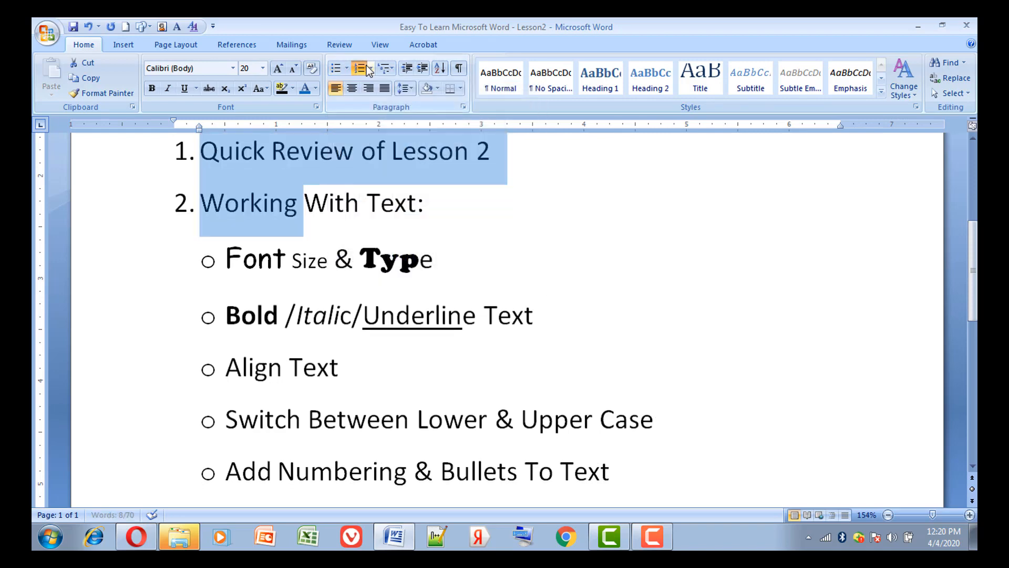
Review the numbering formats available for the "Quick Review of Lesson 2" and "Working With Text:" lines without changing them
click(371, 68)
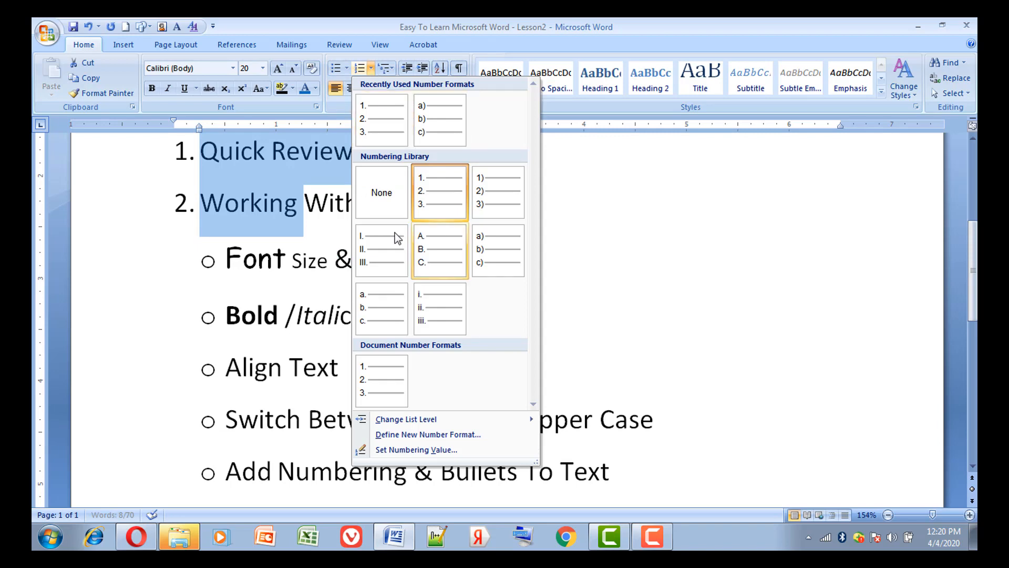
click(555, 302)
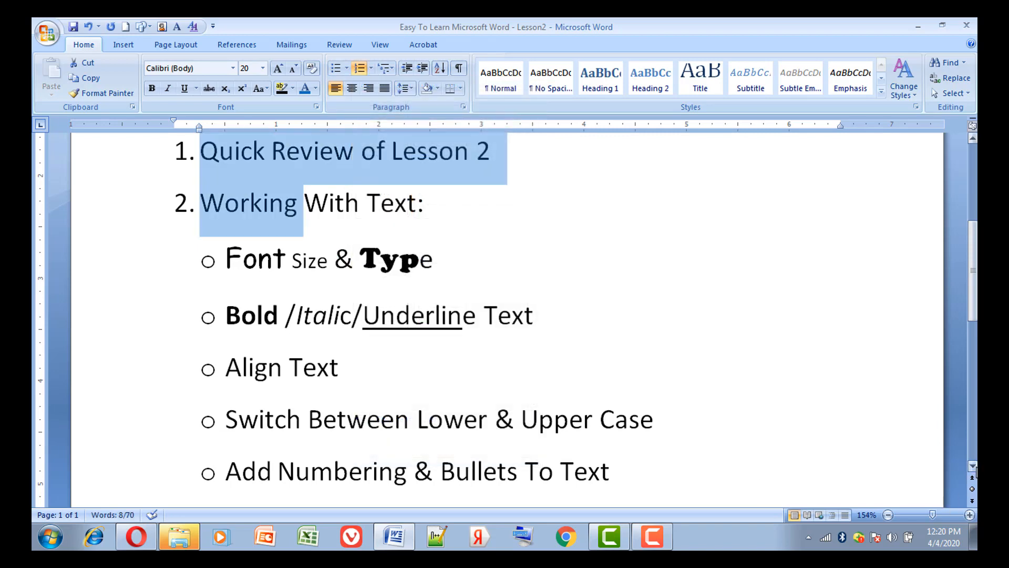
Select the subscript 2 in the "Apply Super & Subscript" line and review its font effects, such as Double strikethrough, without changing them
click(972, 466)
click(972, 466)
click(972, 466)
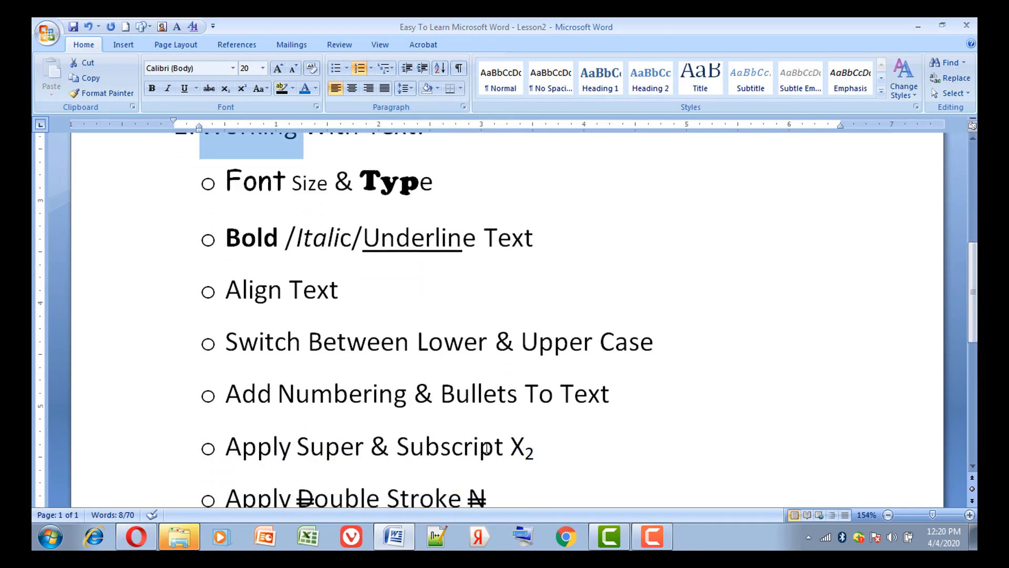
drag(525, 449, 535, 453)
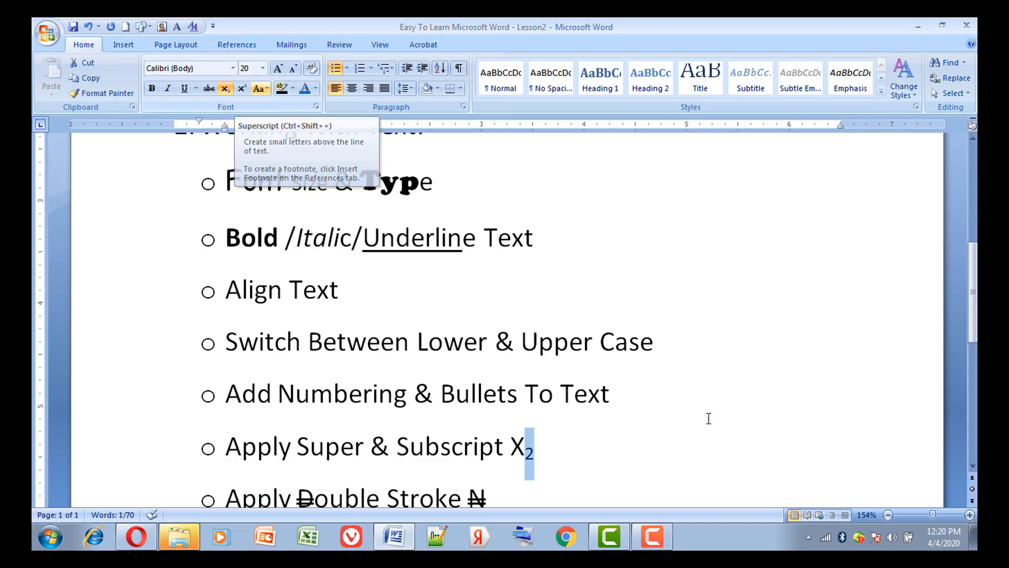
click(970, 465)
click(970, 464)
click(971, 465)
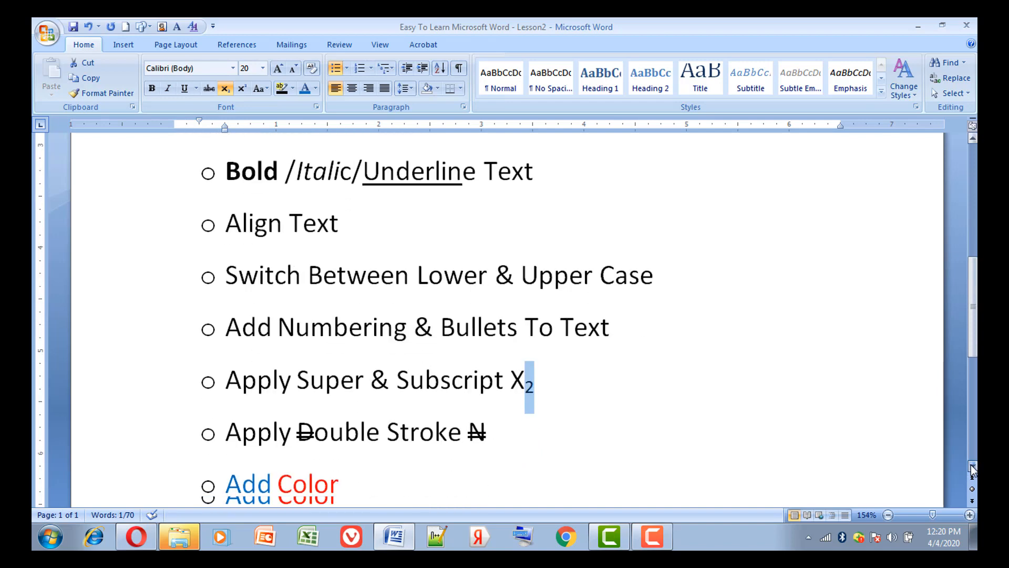
click(970, 464)
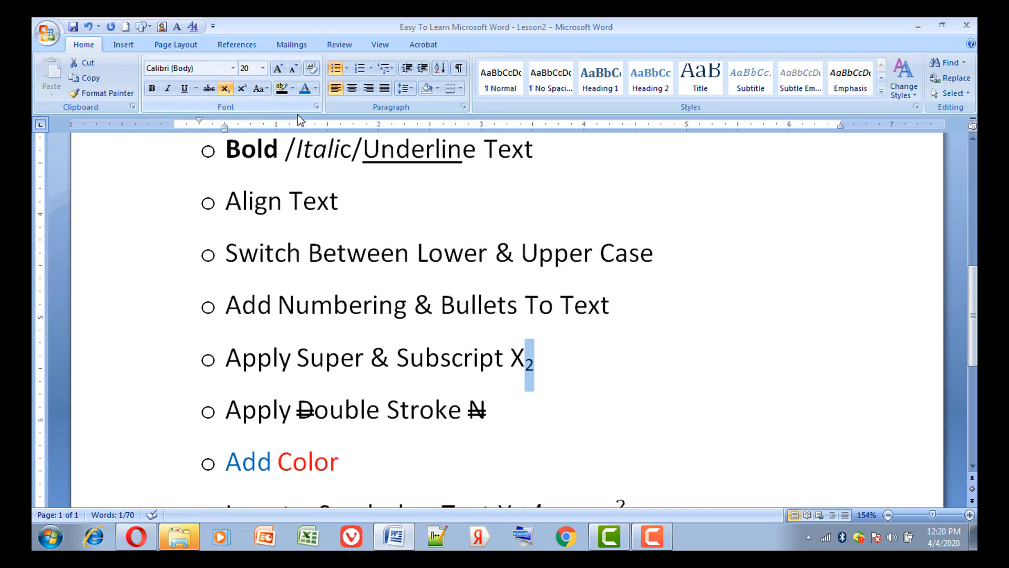
click(317, 106)
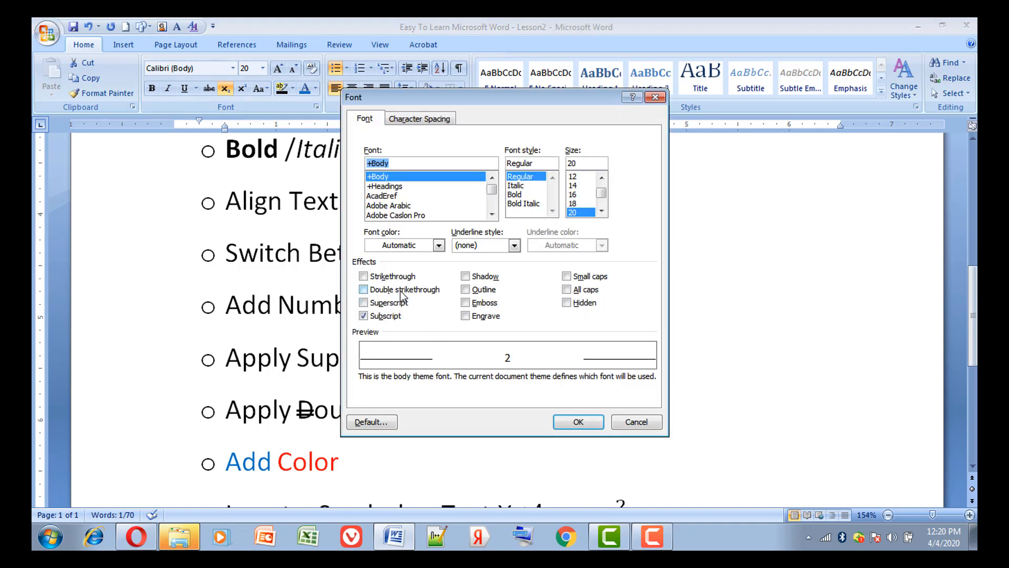
click(634, 420)
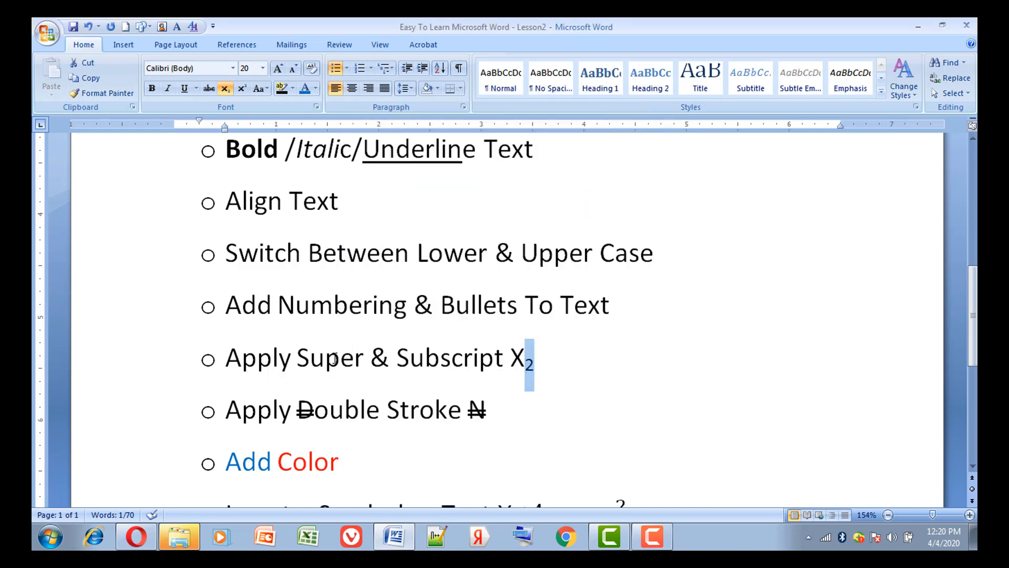
Review the available font colors, and the Equation and Symbol commands used for the "Insert a Symbol or Text" line
click(316, 88)
click(547, 261)
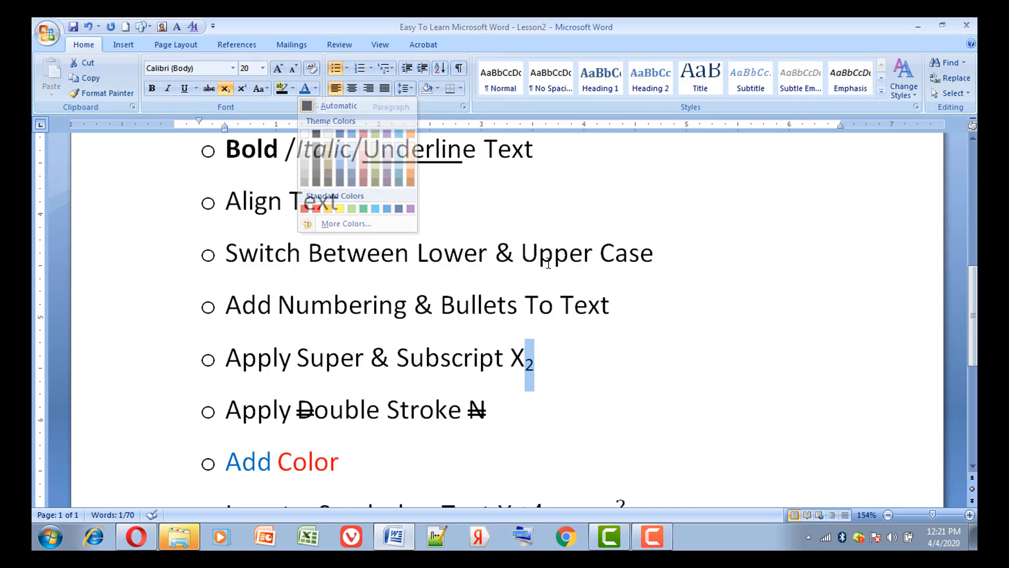
click(972, 466)
click(973, 467)
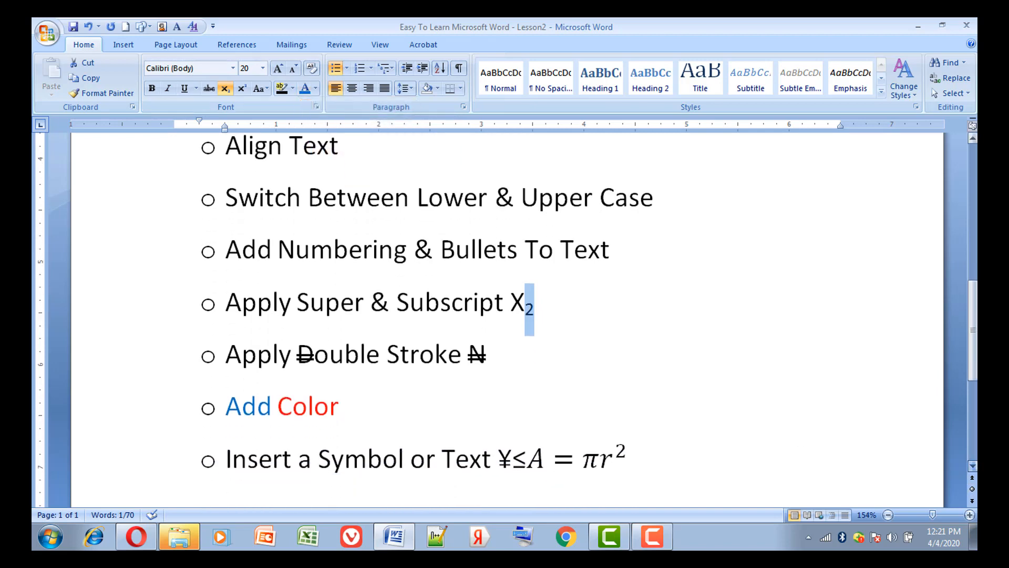
click(973, 466)
click(450, 452)
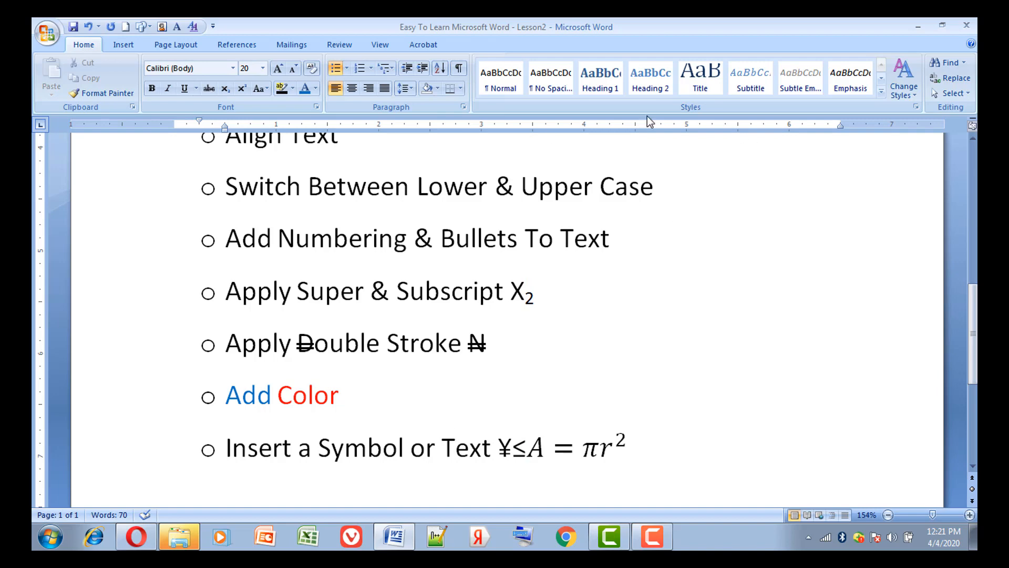
click(125, 45)
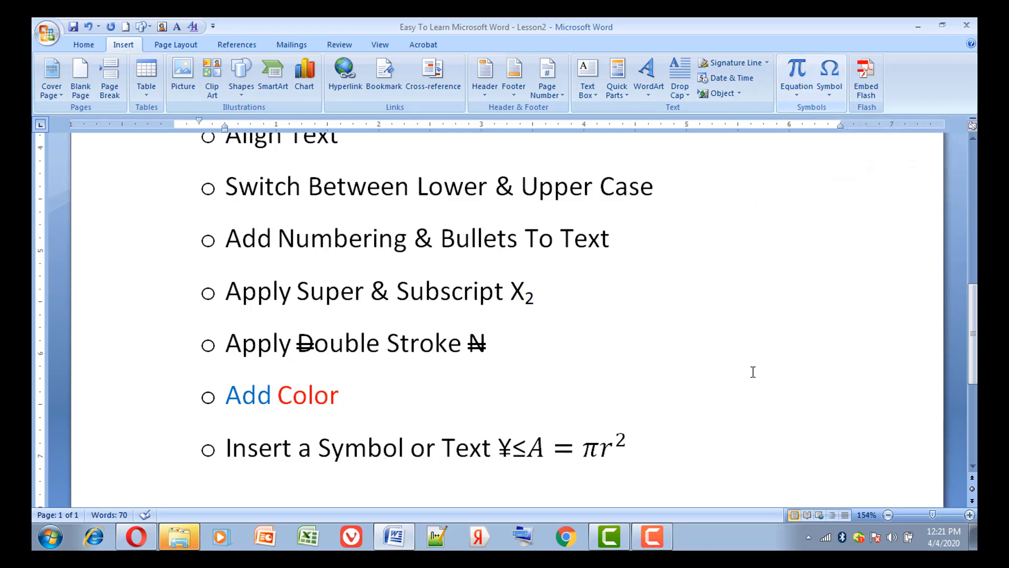
click(718, 402)
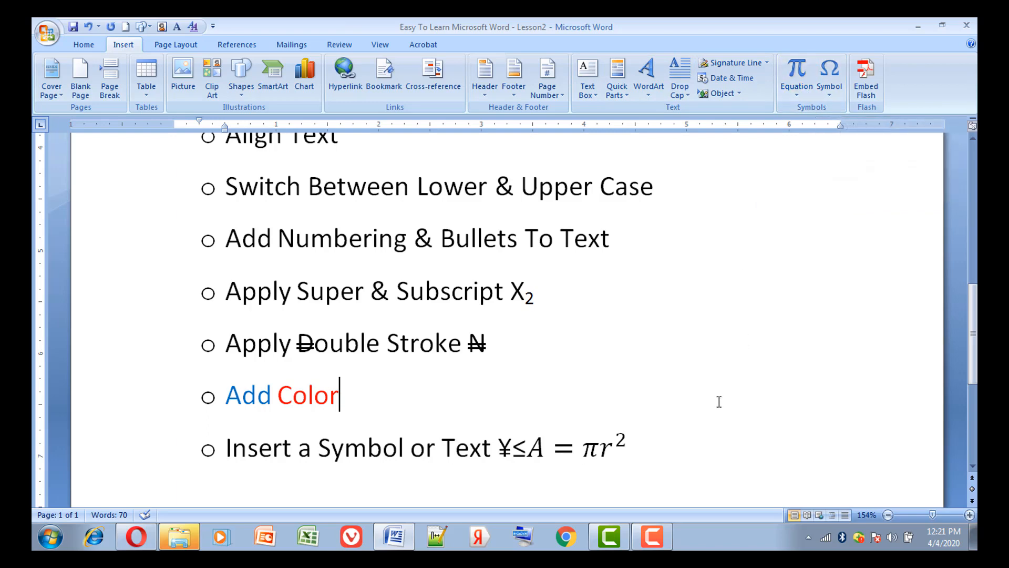
Look back over the lesson outline from the document title down to the "Bold /Italic/Underline Text" line
key(Up)
key(Up)
key(Up)
key(Up)
key(Up)
key(Up)
key(Up)
key(Up)
key(Up)
key(Up)
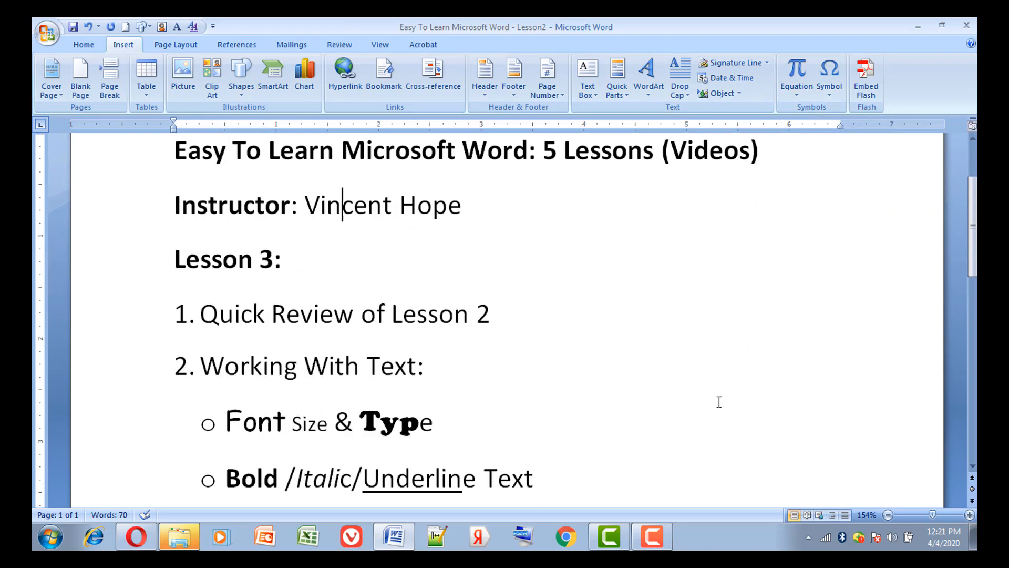
key(Down)
key(Down)
key(Down)
key(Down)
key(Down)
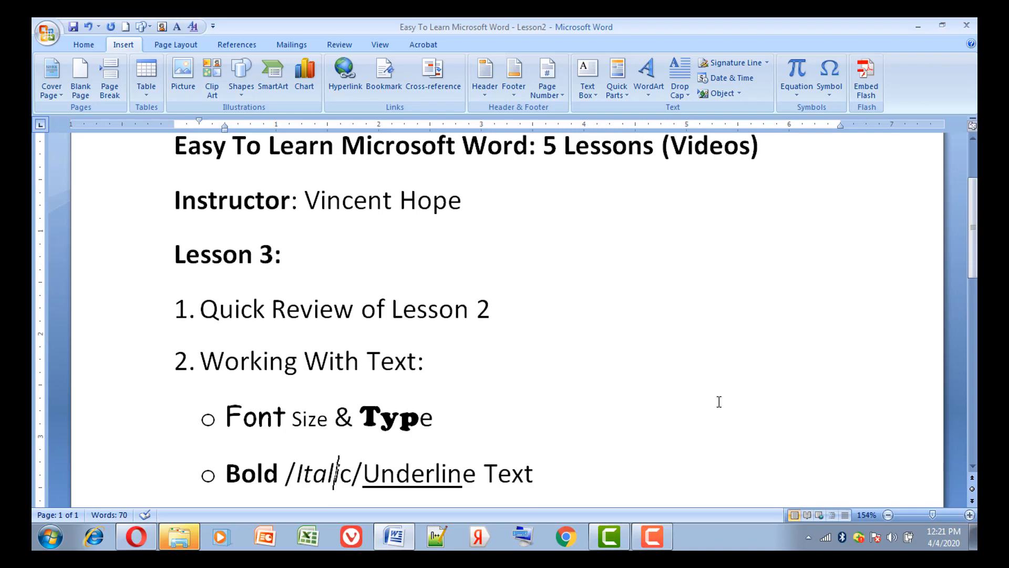
key(Up)
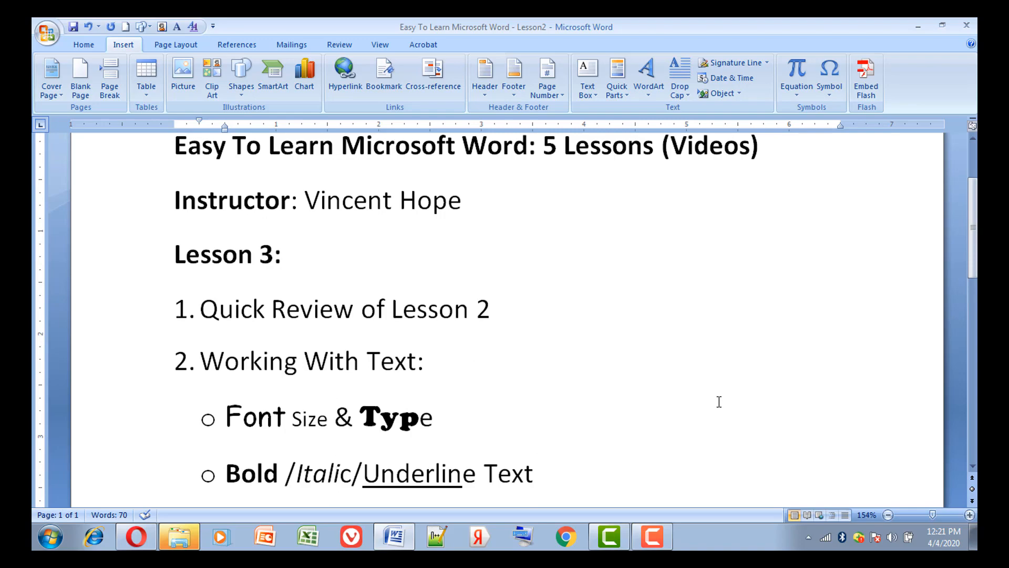